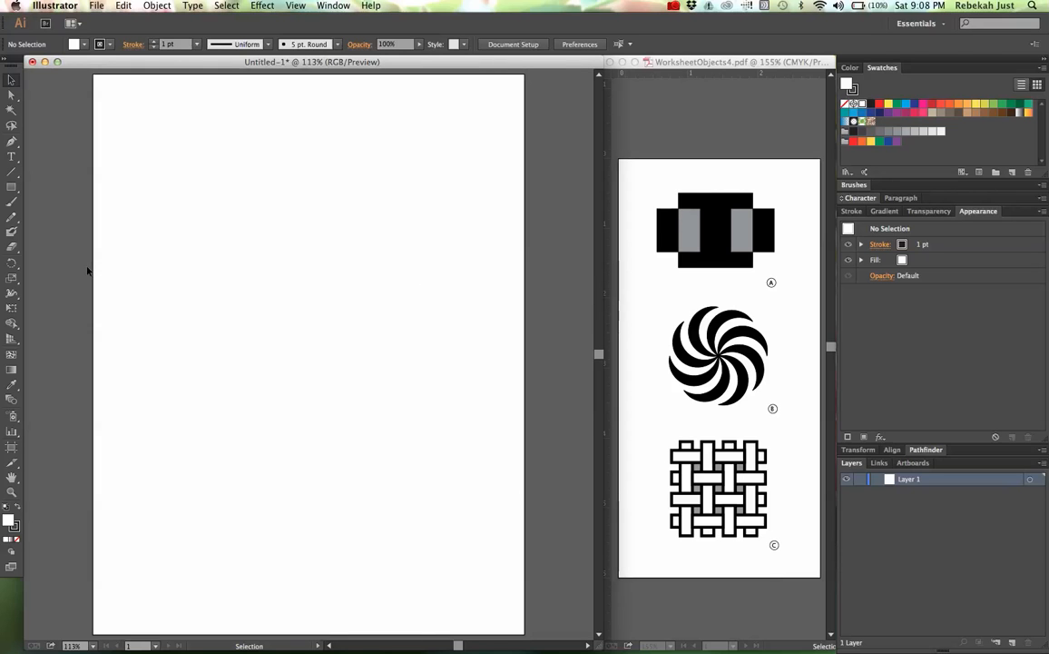
Step: Draw a square about 271 px wide in the upper middle of the artboard
left_click(14, 188)
left_click_drag(190, 214, 416, 354)
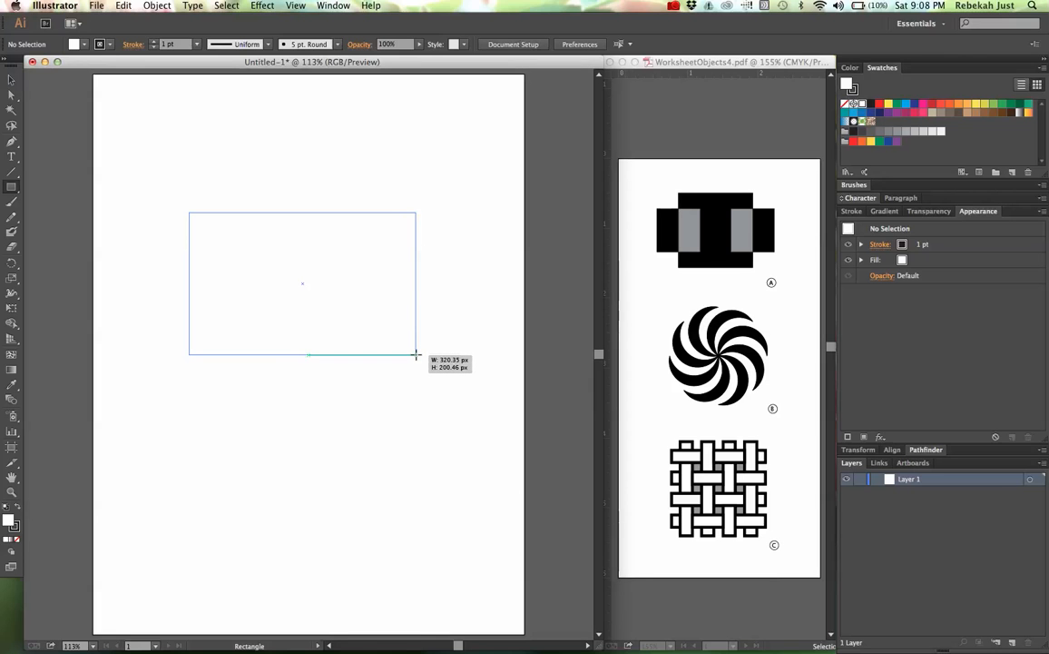
key("shift")
left_click_drag(416, 354, 380, 284)
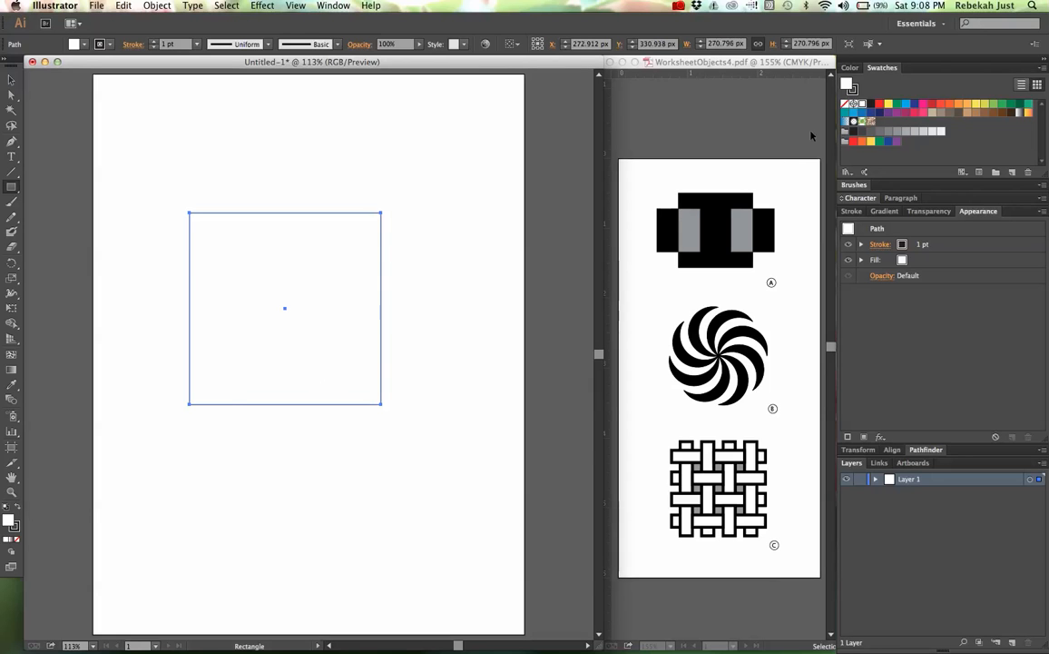
Step: Give the square a black fill and no stroke
left_click(850, 67)
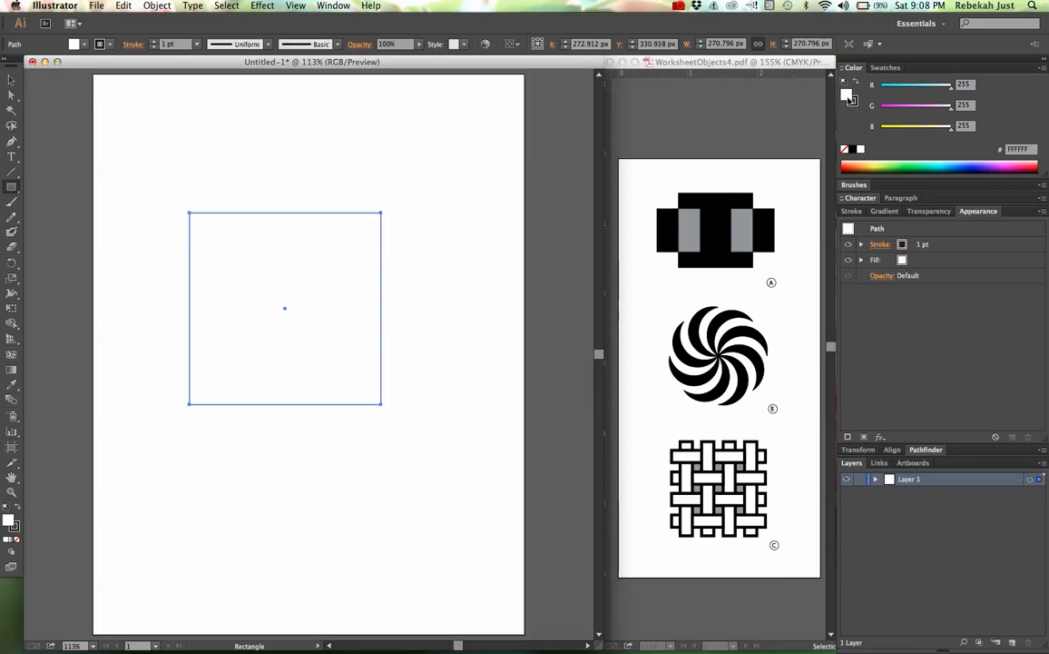
left_click(853, 101)
left_click(855, 101)
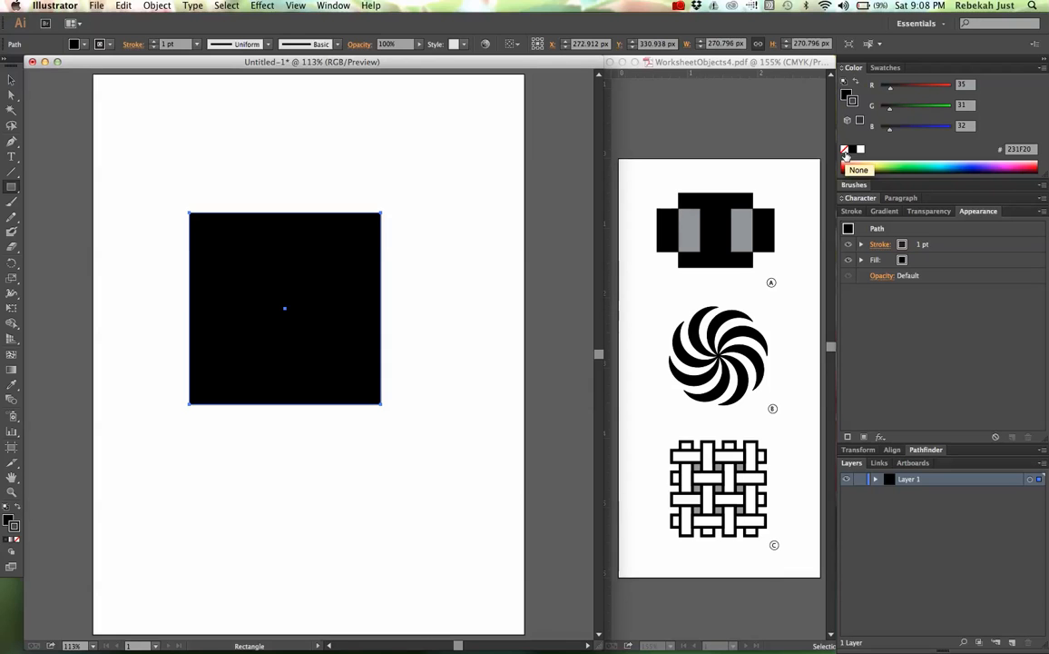
left_click(845, 152)
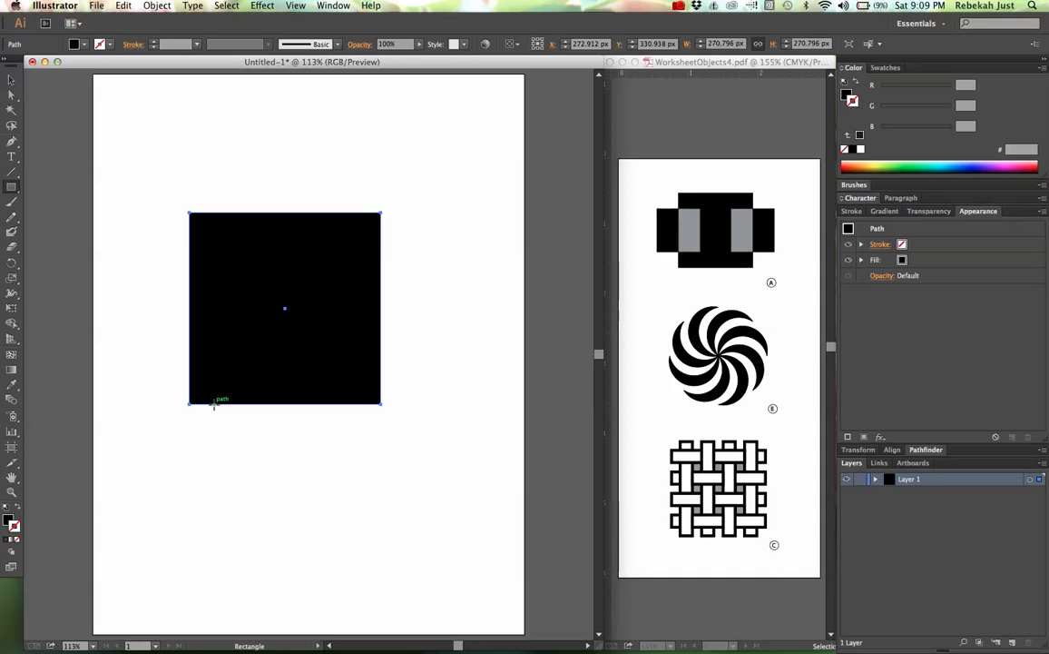
Step: Draw a second square about 135 px wide and center it on the midpoint of the large square's left edge
left_click_drag(214, 405, 141, 310)
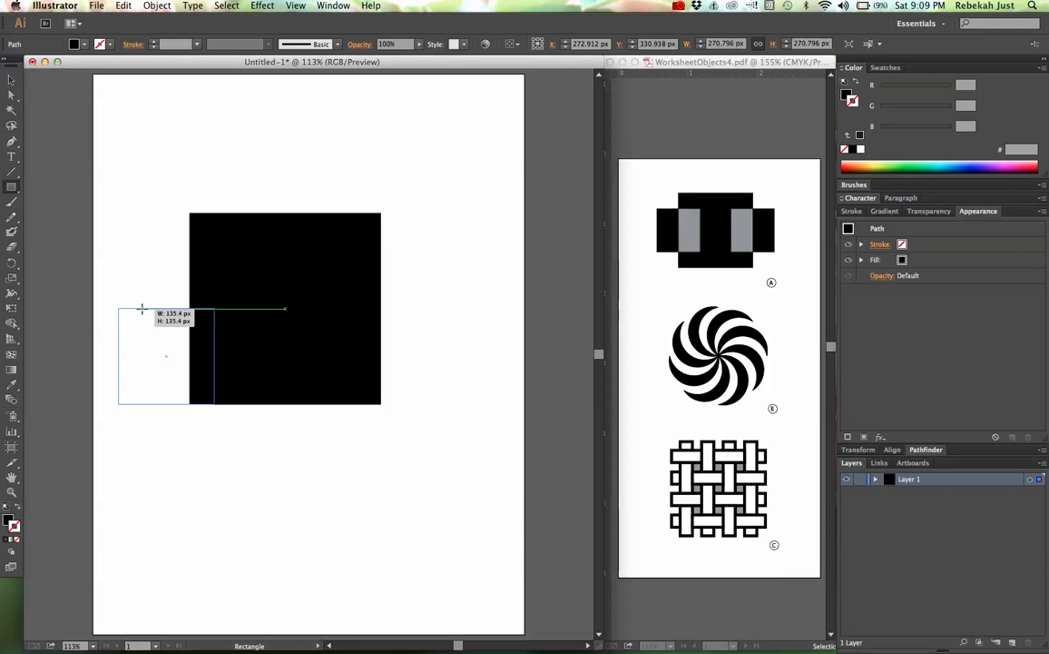
left_click_drag(142, 309, 141, 309)
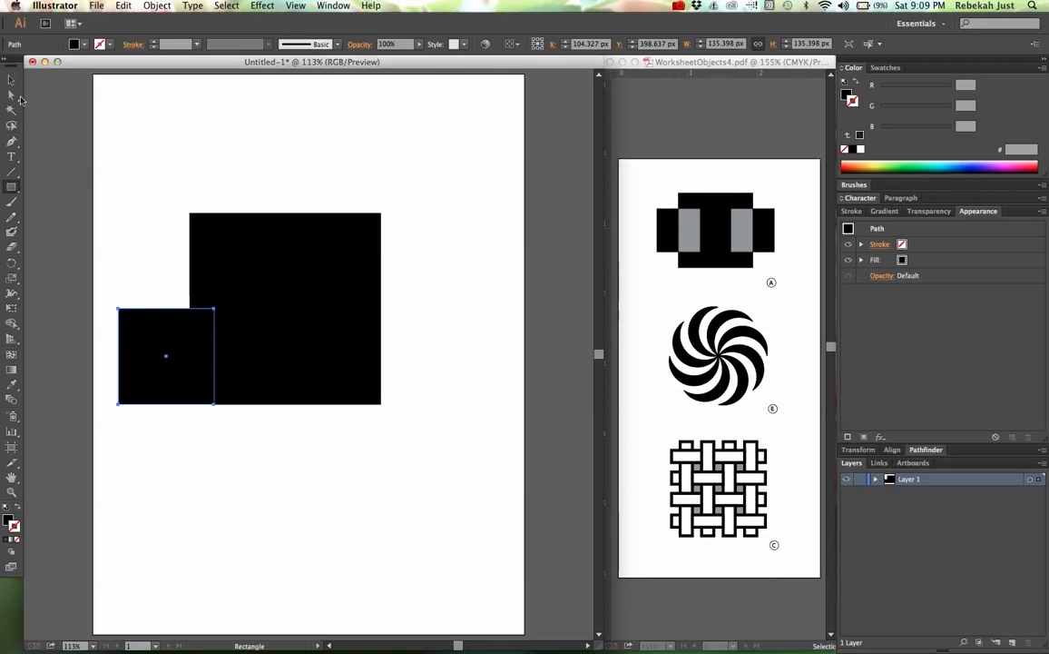
left_click(12, 82)
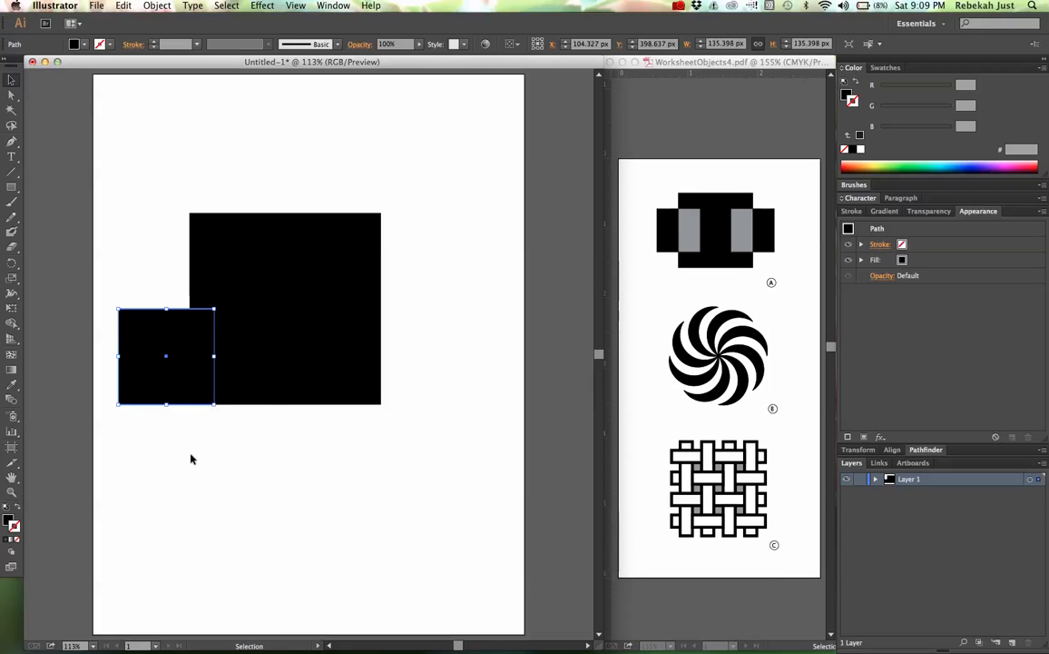
left_click_drag(147, 392, 173, 348)
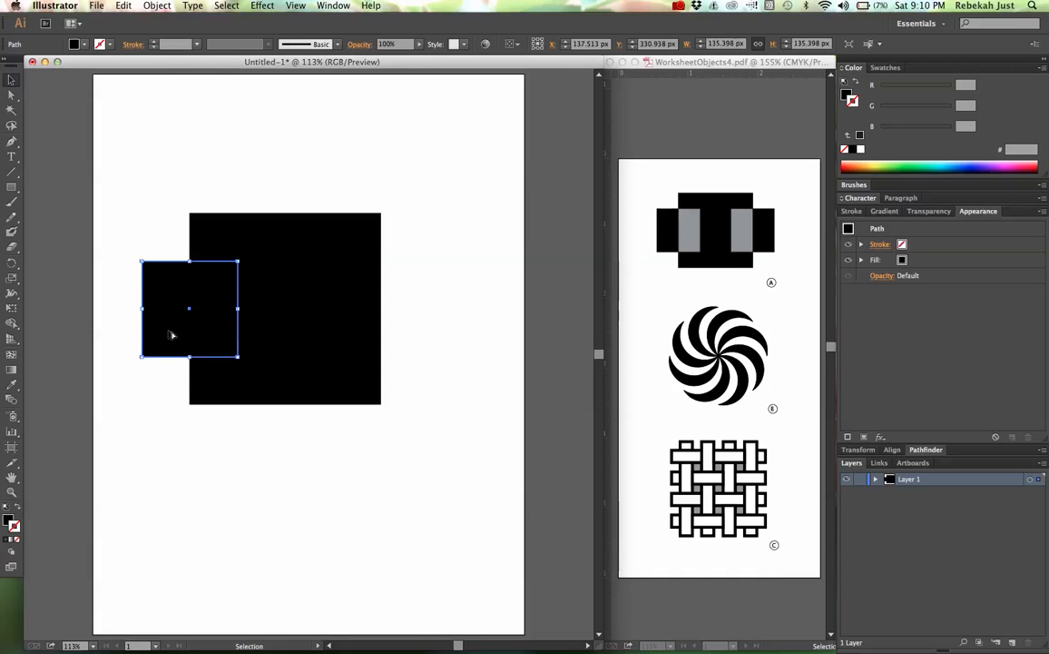
Step: Copy the small square horizontally by about 271 px so it is centered on the large square's right edge
left_click_drag(172, 335, 361, 339)
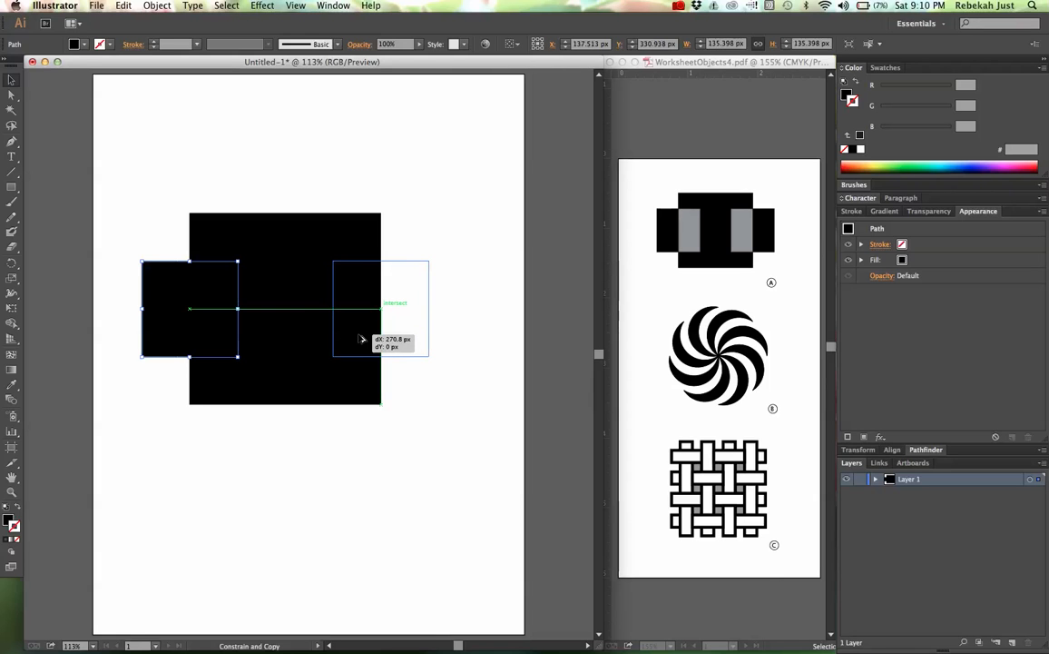
left_click_drag(361, 340, 362, 340)
left_click_drag(362, 339, 360, 339)
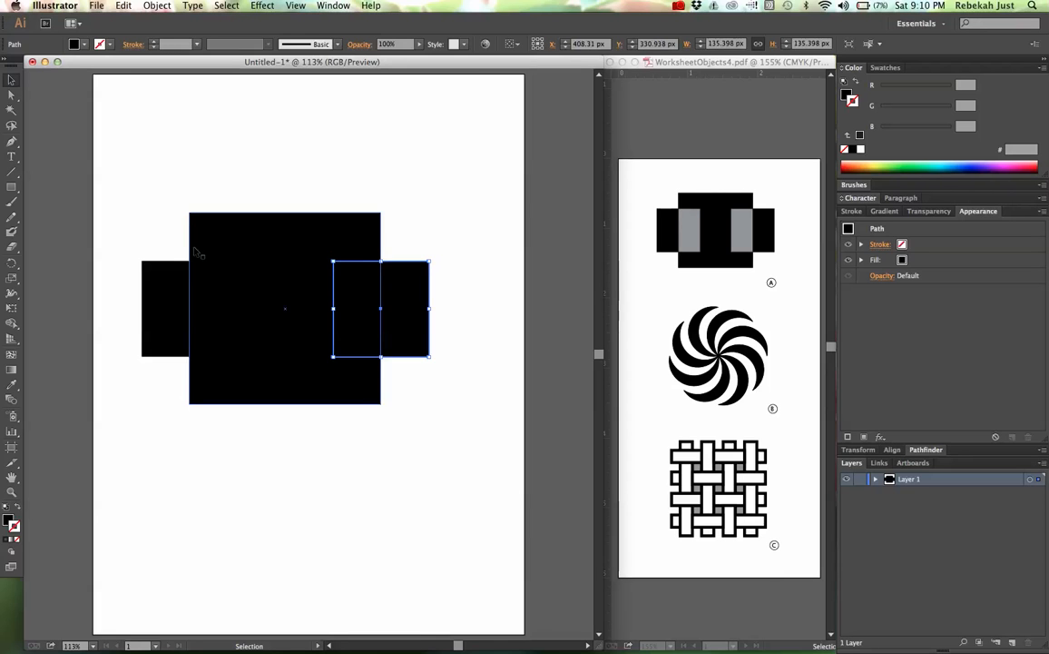
Step: Select all three squares and split them at their overlaps with the Pathfinder Divide operation
left_click_drag(109, 172, 469, 449)
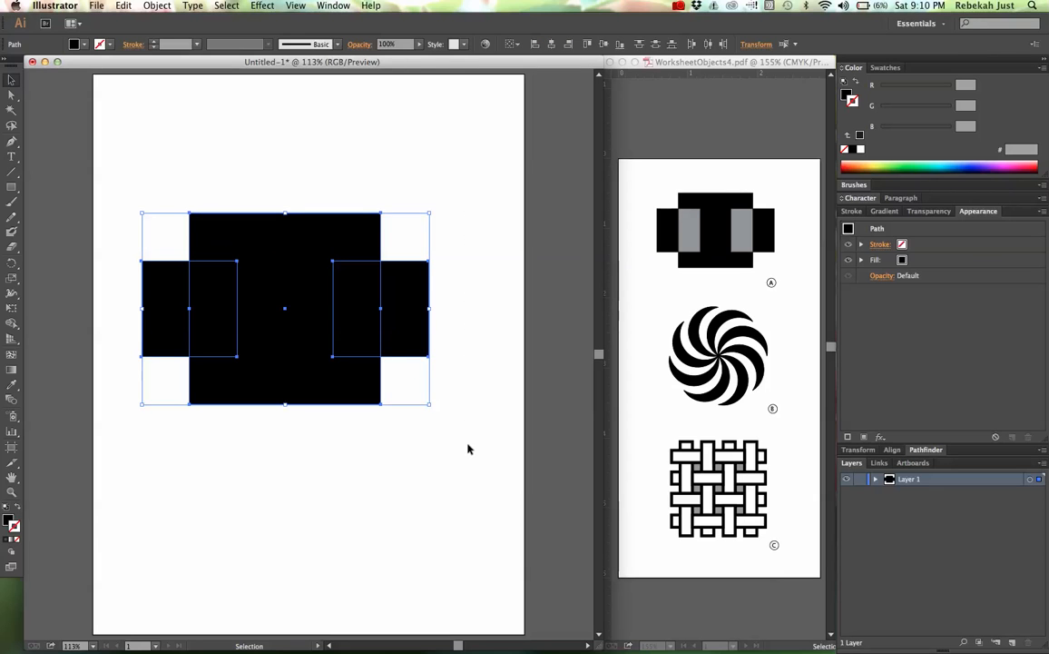
left_click(925, 451)
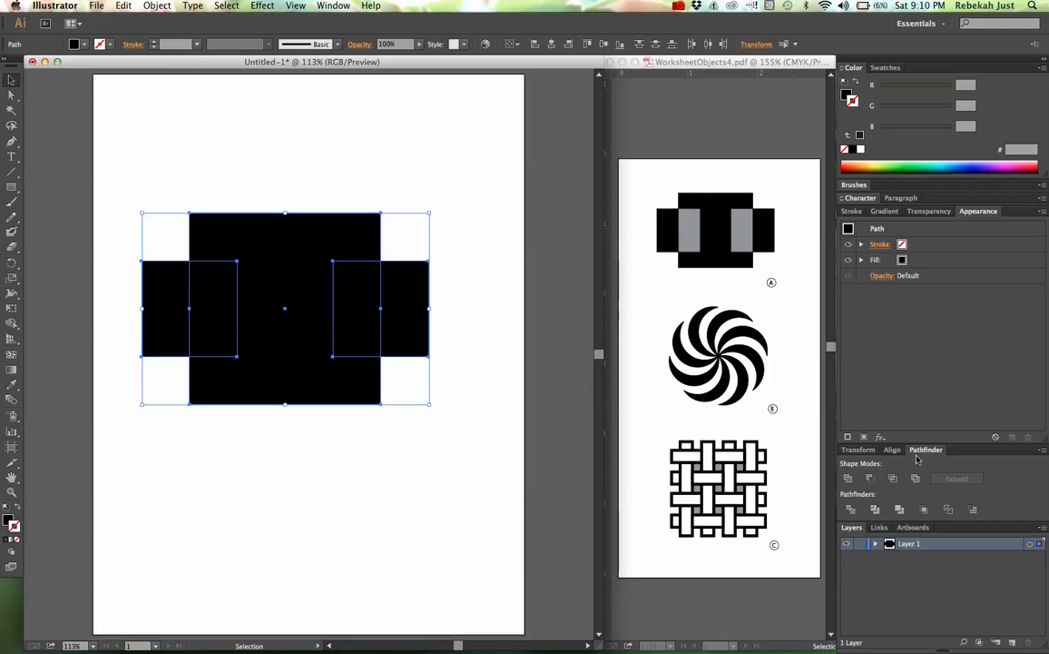
left_click(853, 511)
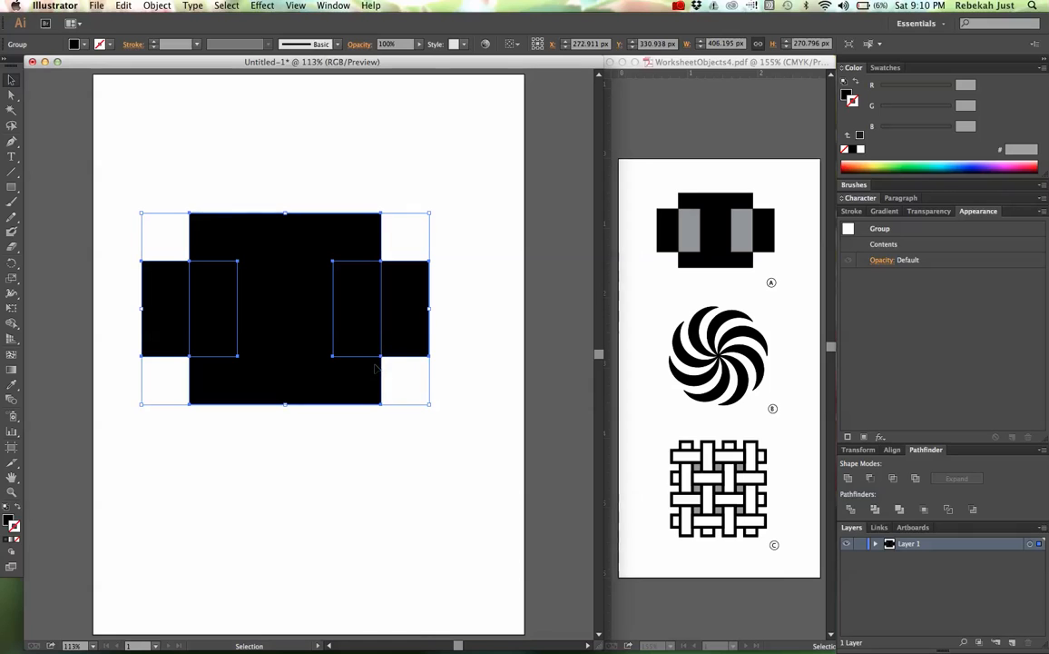
left_click(232, 475)
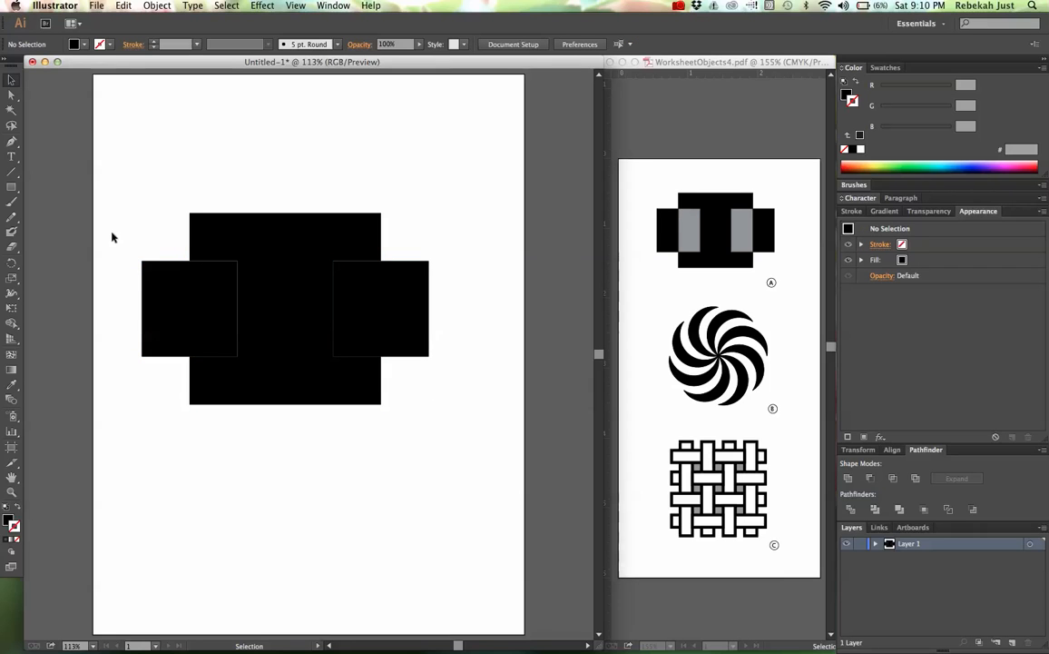
Step: Pull the four divided side pieces away from the large shape with the Direct Selection tool
left_click(13, 98)
left_click_drag(159, 298, 110, 330)
left_click_drag(191, 323, 128, 242)
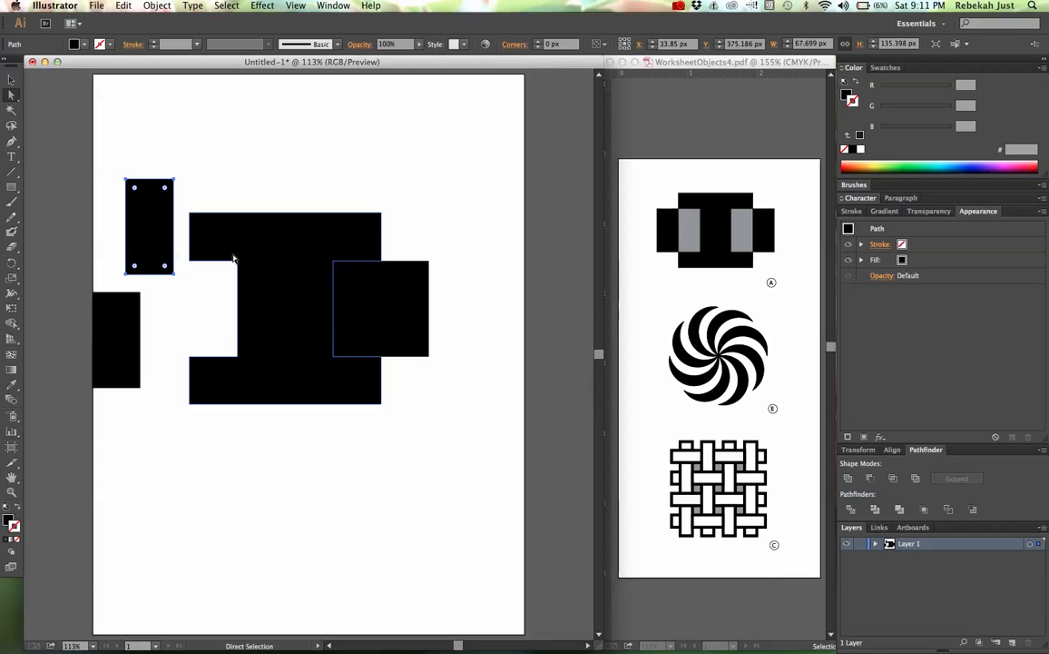
left_click_drag(350, 309, 435, 436)
left_click_drag(404, 322, 453, 274)
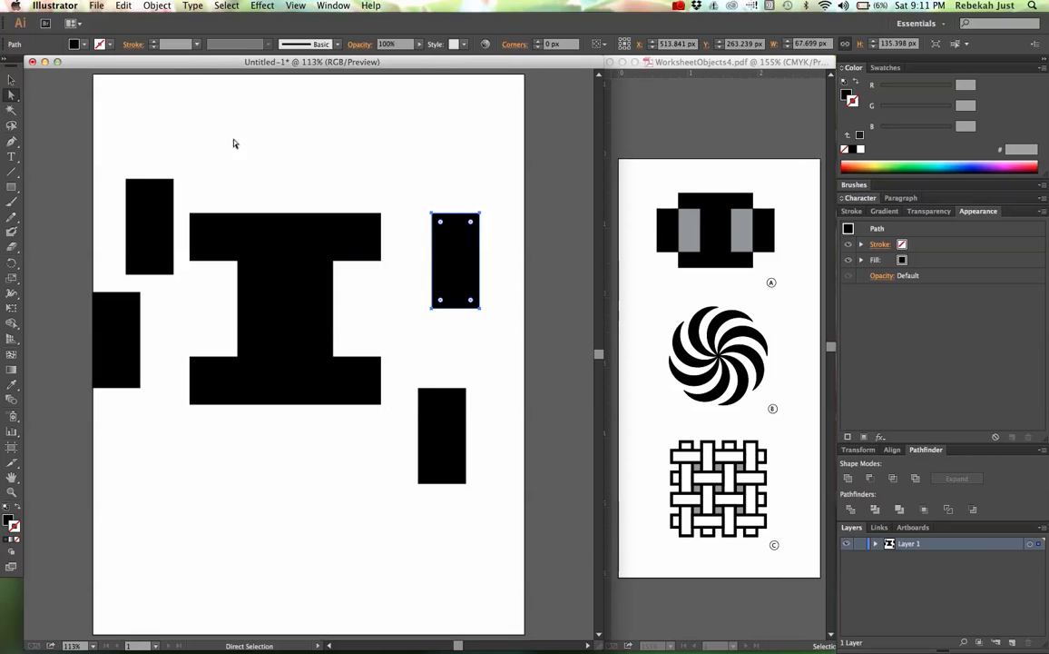
Step: Undo the moves of all four side pieces
left_click(124, 7)
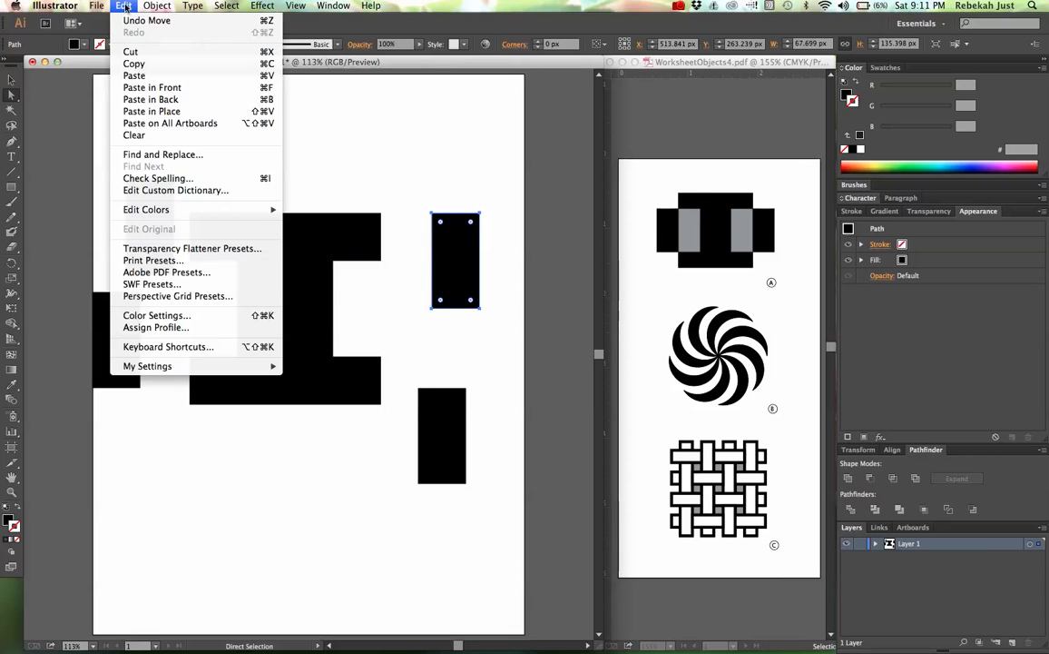
left_click(136, 20)
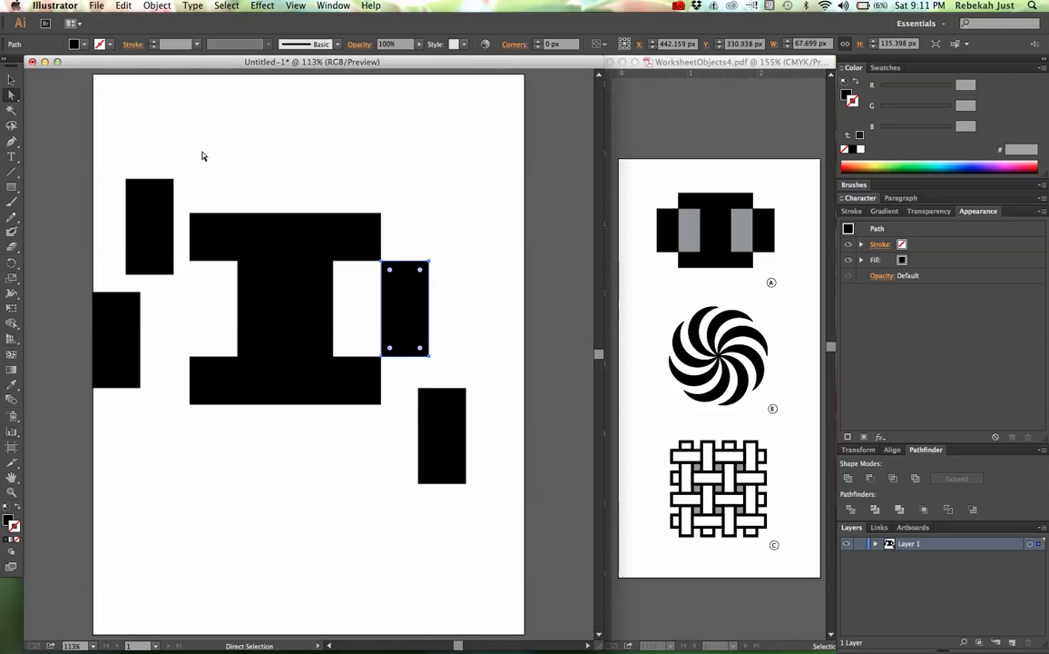
key("super+shift+z")
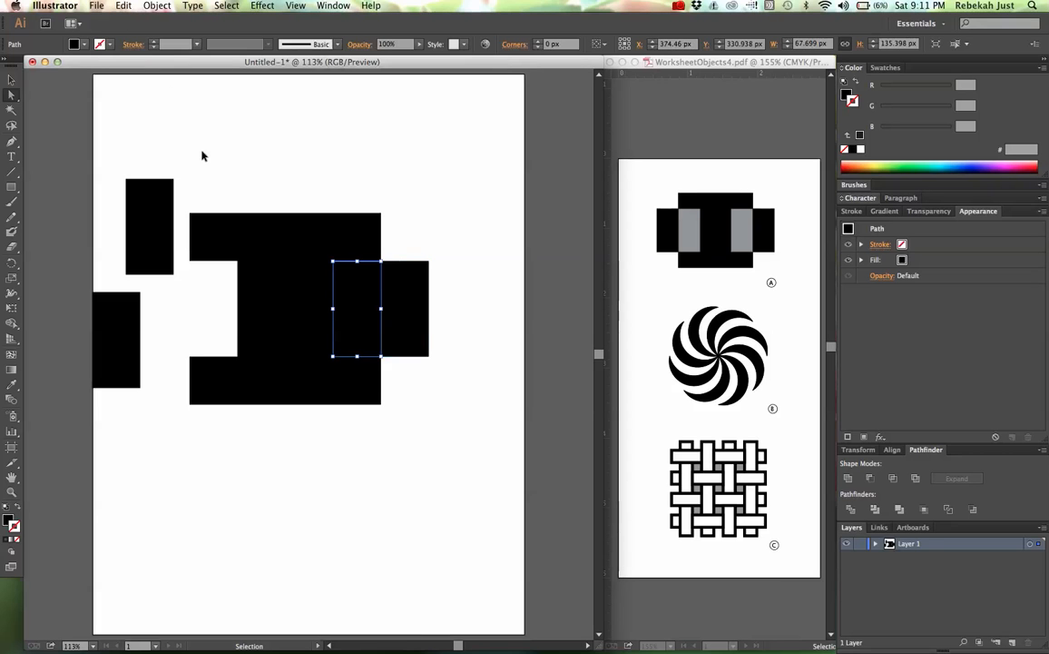
key("super+shift+z")
key("super+shift+z")
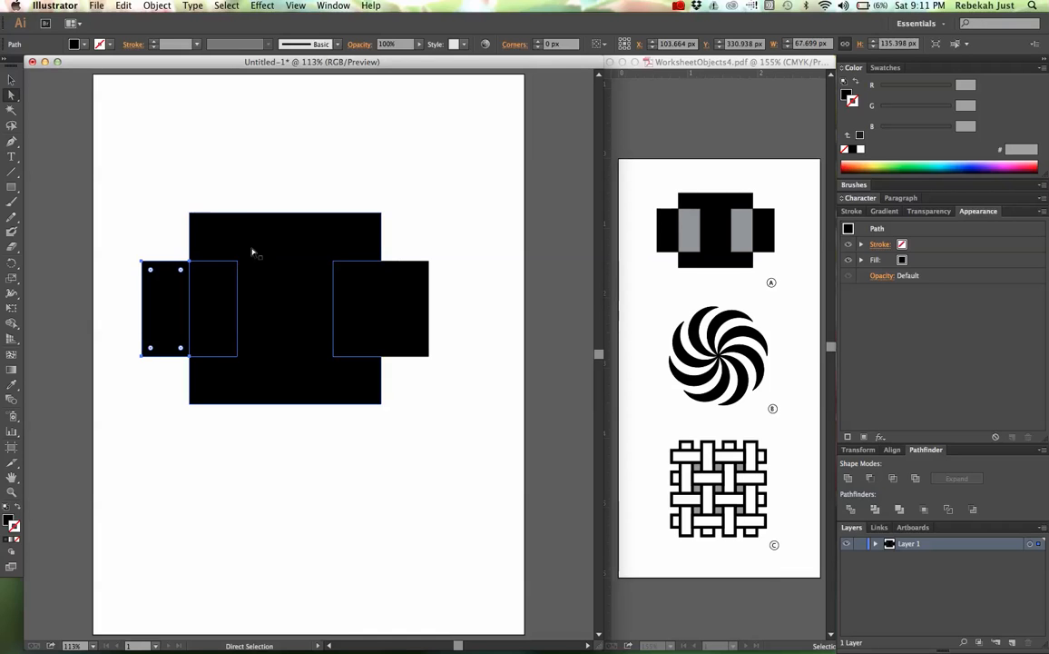
Step: Fill the two overlap rectangles inside the large square with a medium gray swatch and deselect them
left_click(222, 304)
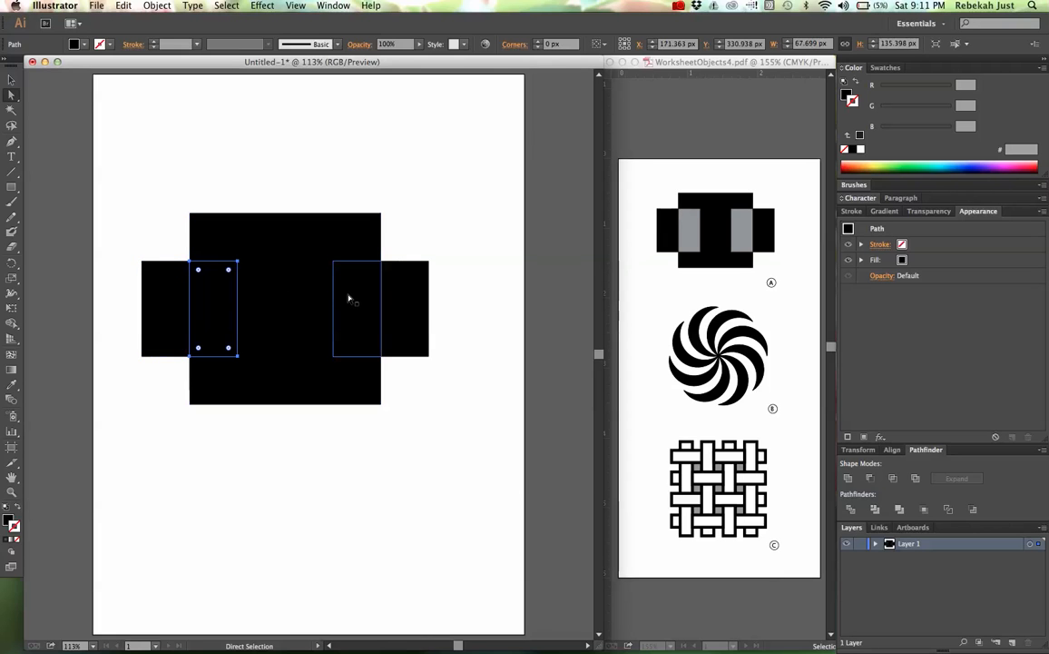
left_click(349, 298, "shift")
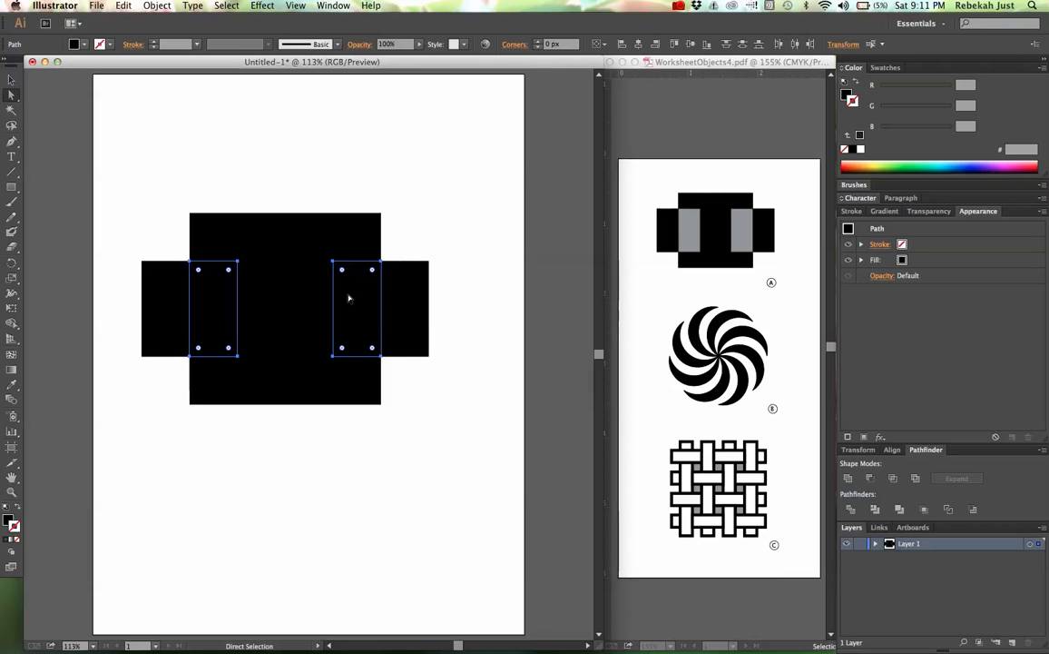
left_click(885, 68)
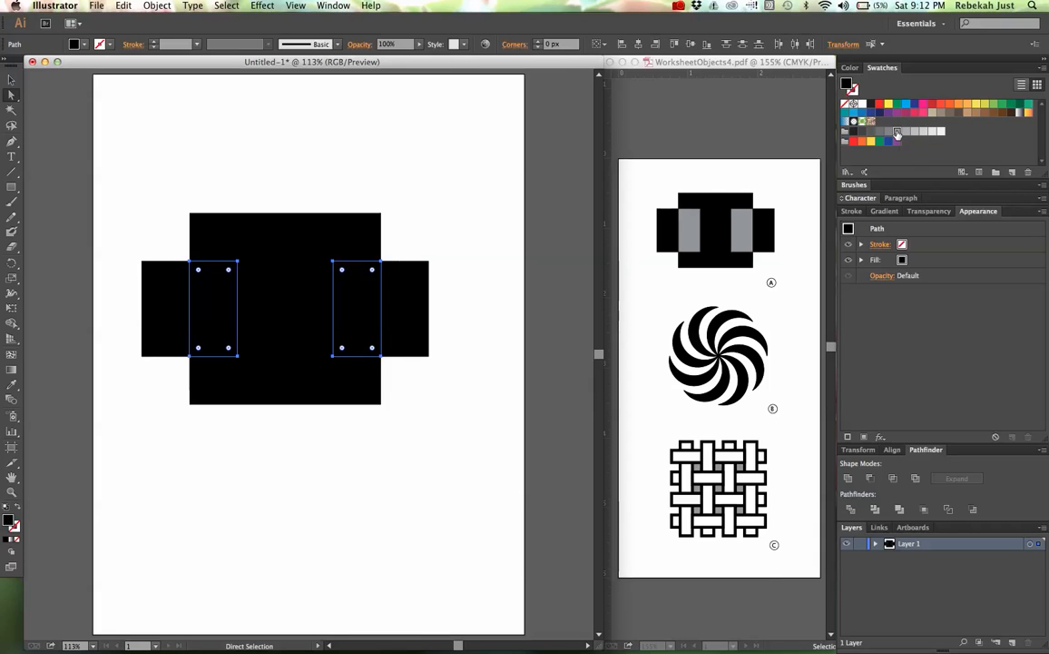
left_click(897, 134)
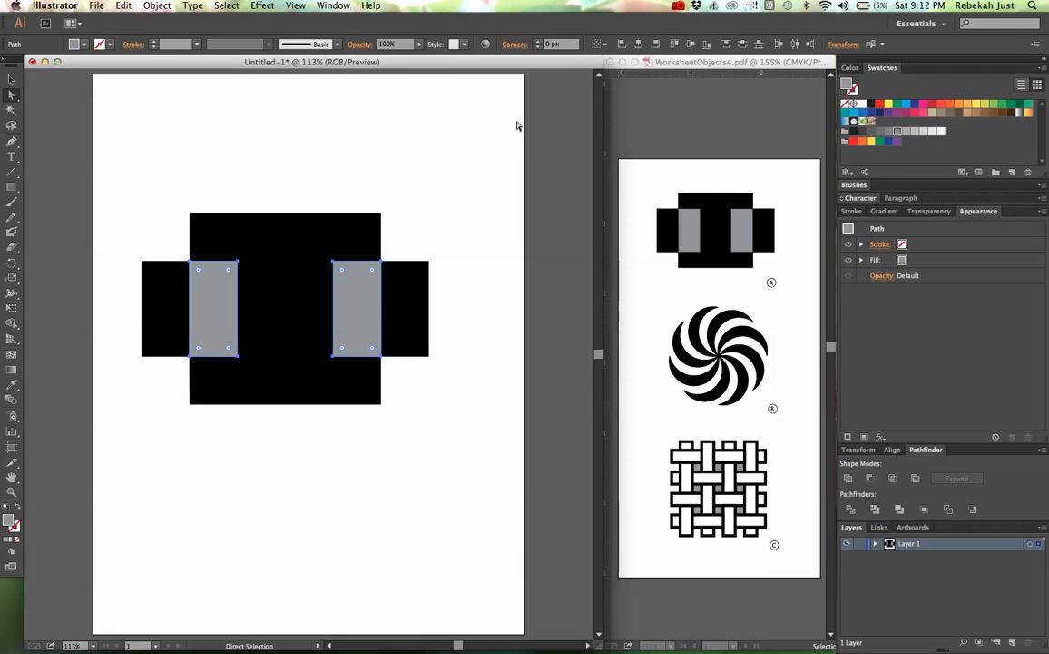
left_click(482, 138)
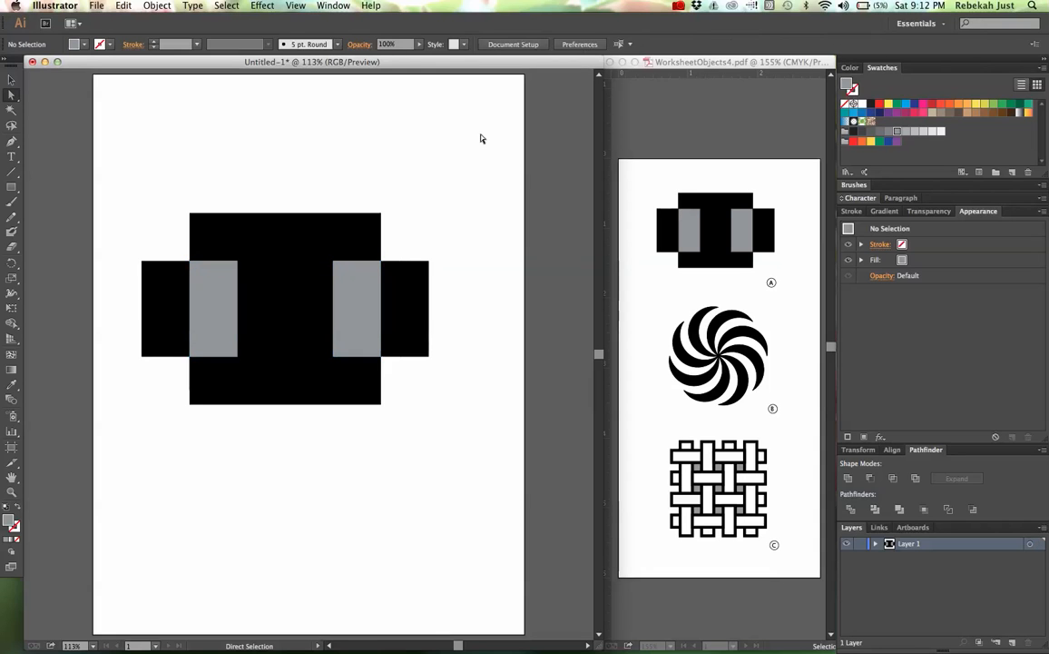